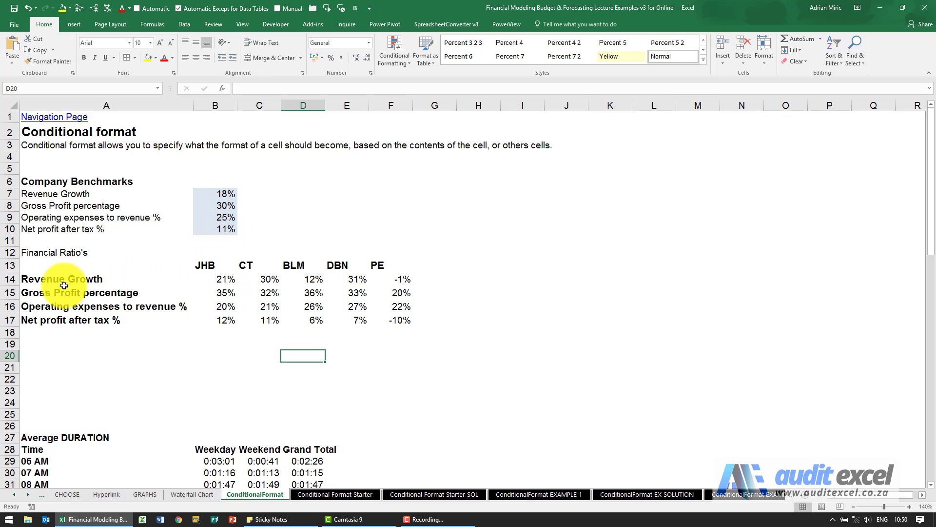
Step: Select the Revenue Growth values B14:F14 in row 14, checking the DBN and PE figures
drag(215, 282, 394, 276)
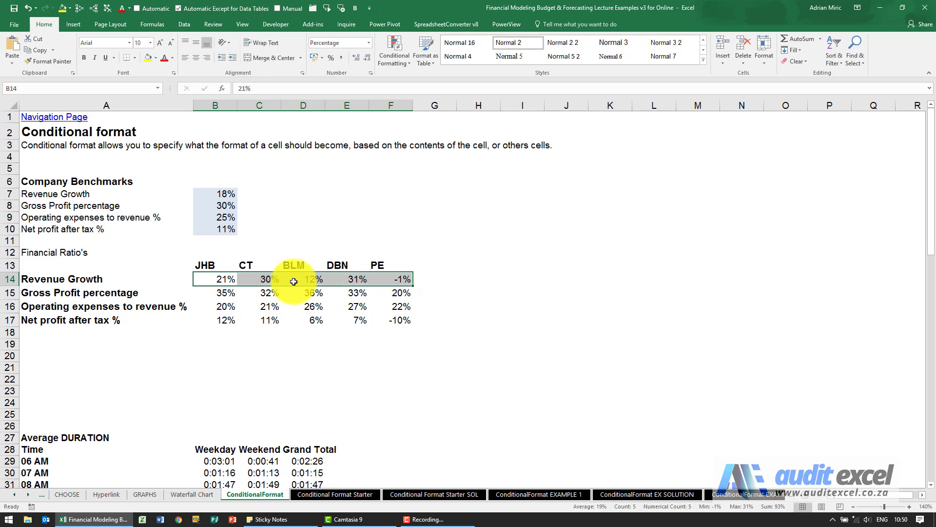
click(358, 282)
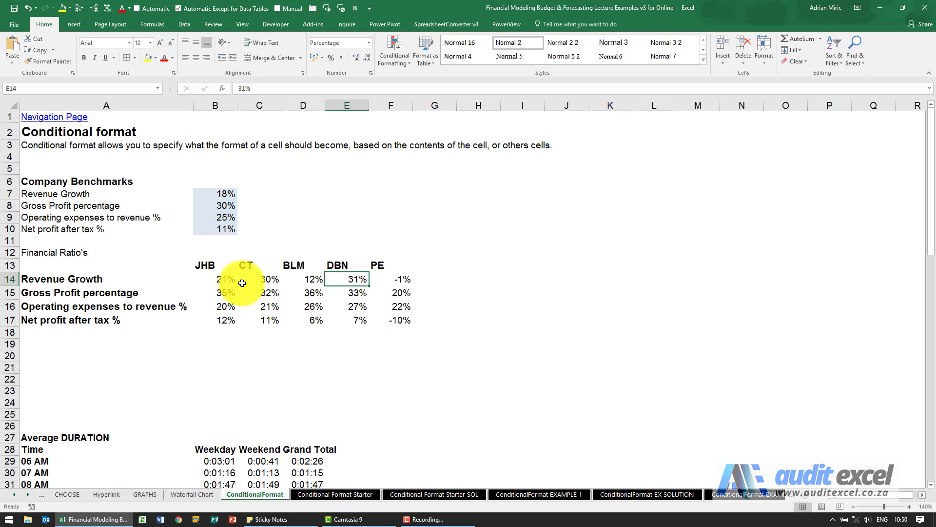
click(394, 277)
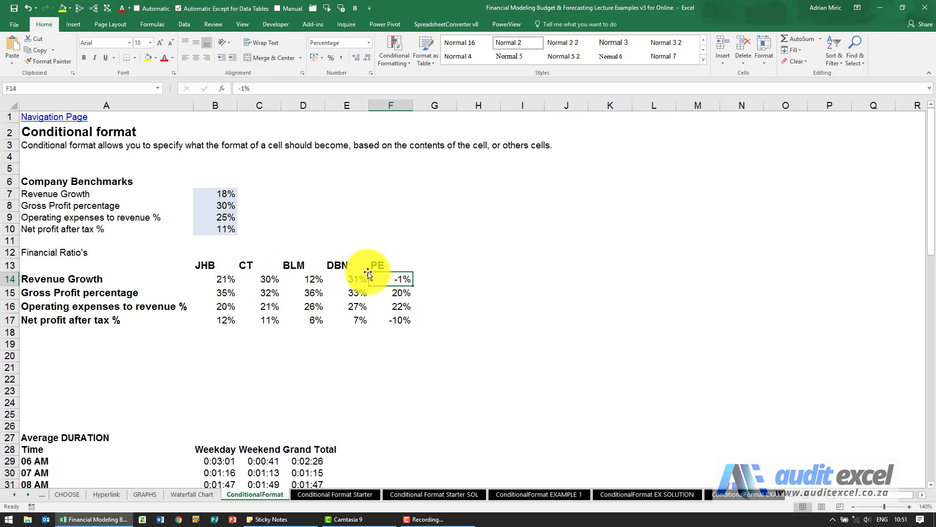
drag(225, 279, 380, 278)
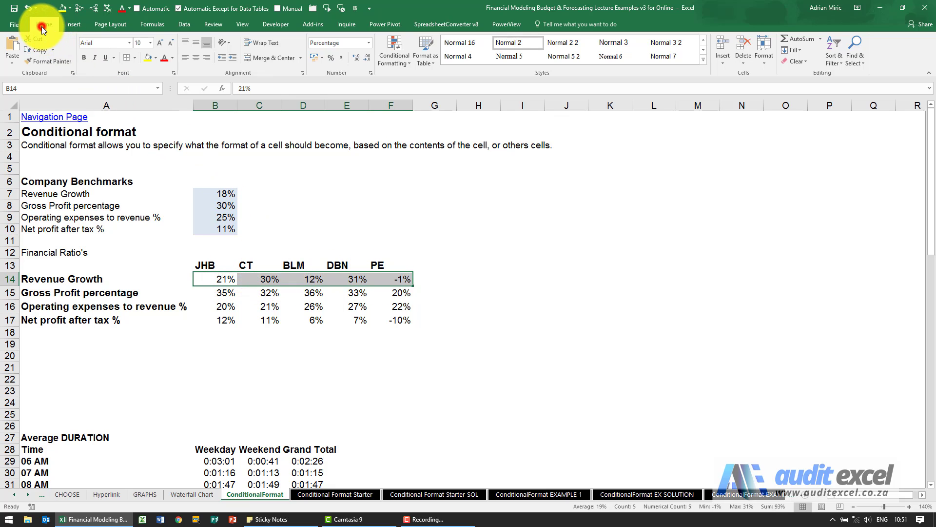
Step: Start a Greater Than highlight rule for the selection with a 30% threshold
click(388, 61)
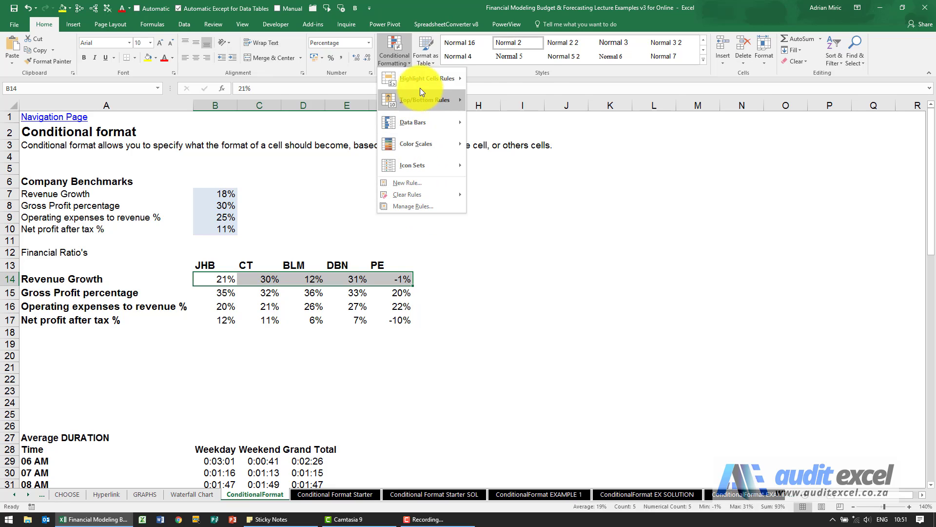
mouse_move(420, 82)
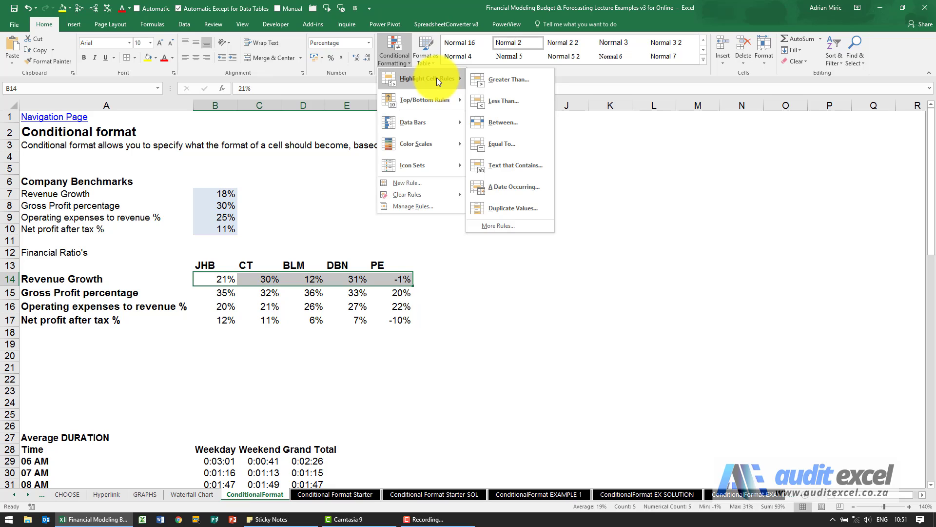
click(524, 77)
drag(482, 171, 422, 167)
click(324, 197)
drag(325, 196, 305, 197)
text(30%)
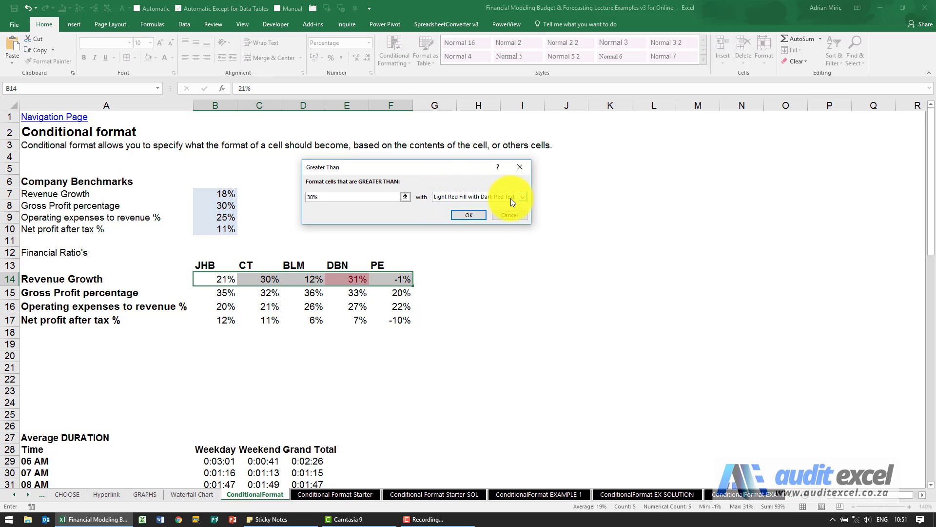
Step: Give the greater-than-30% rule a custom light green fill and apply it to B14:F14
click(523, 197)
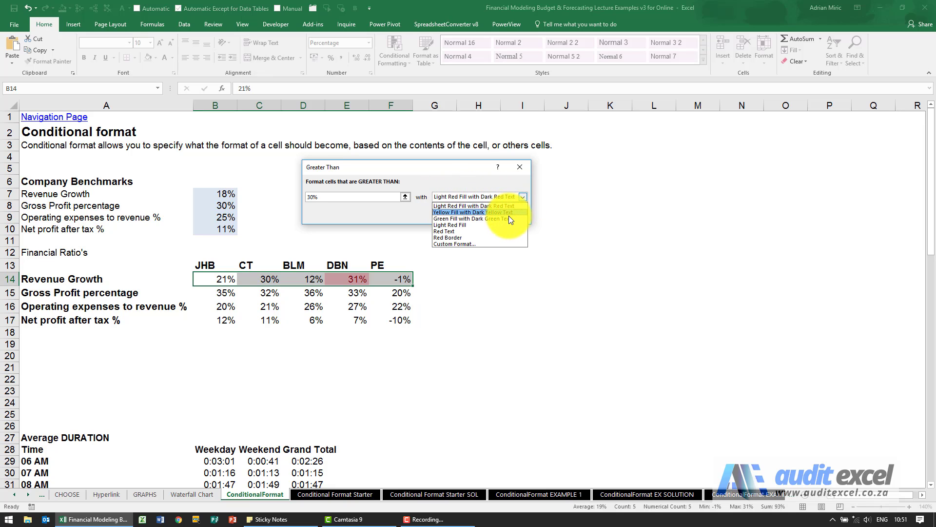
click(473, 245)
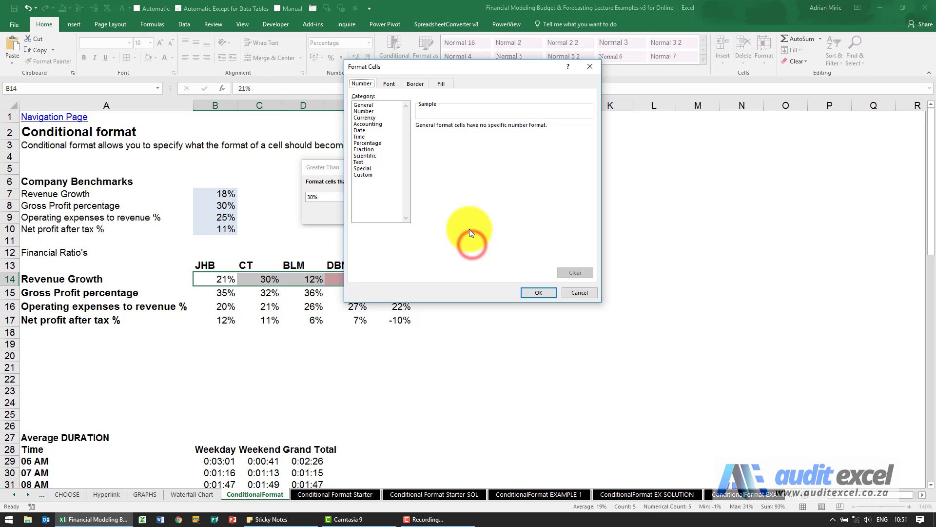
drag(413, 69, 496, 85)
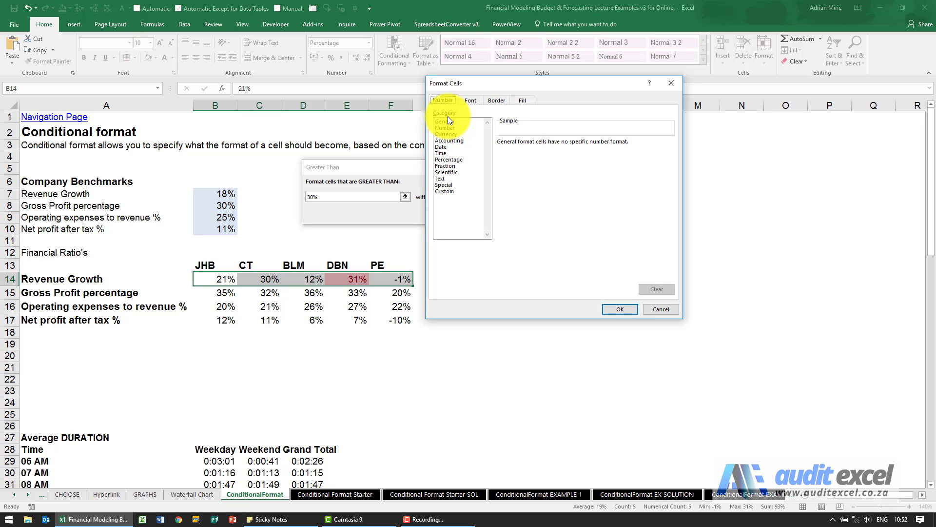
click(466, 102)
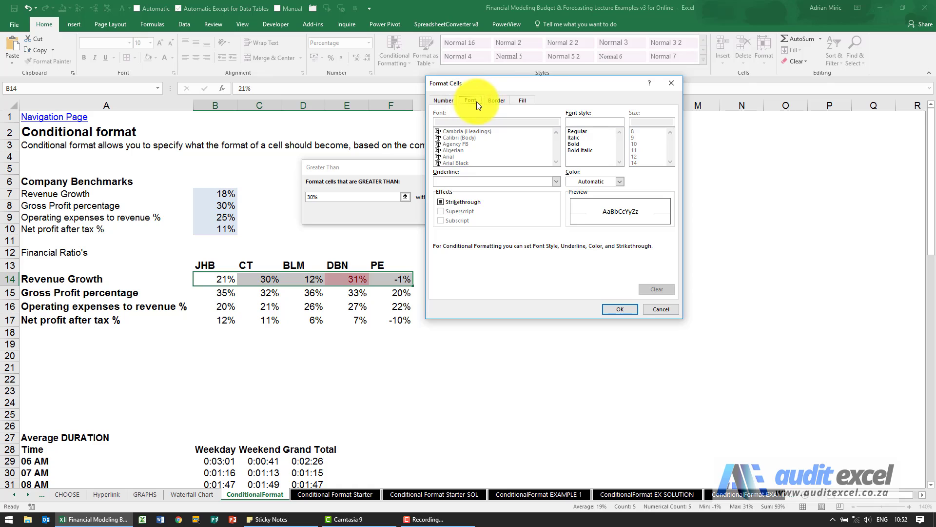
click(492, 101)
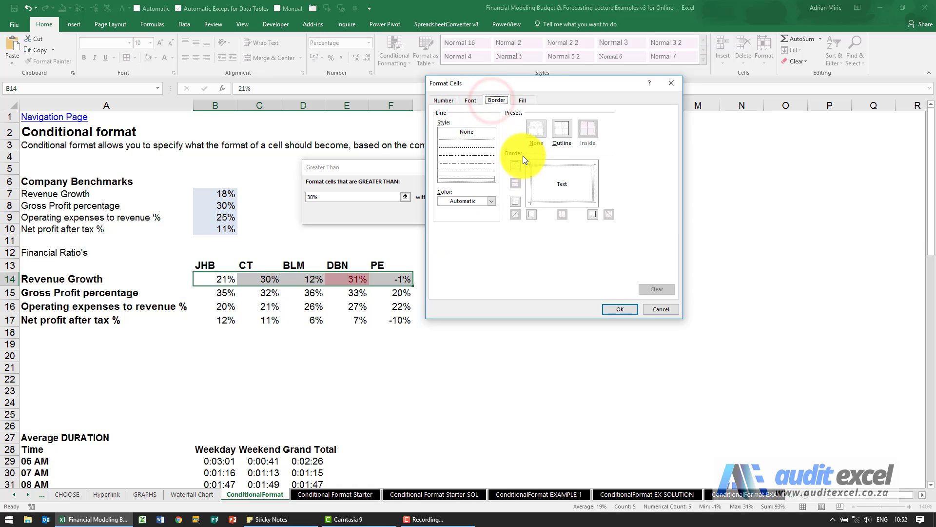
click(521, 101)
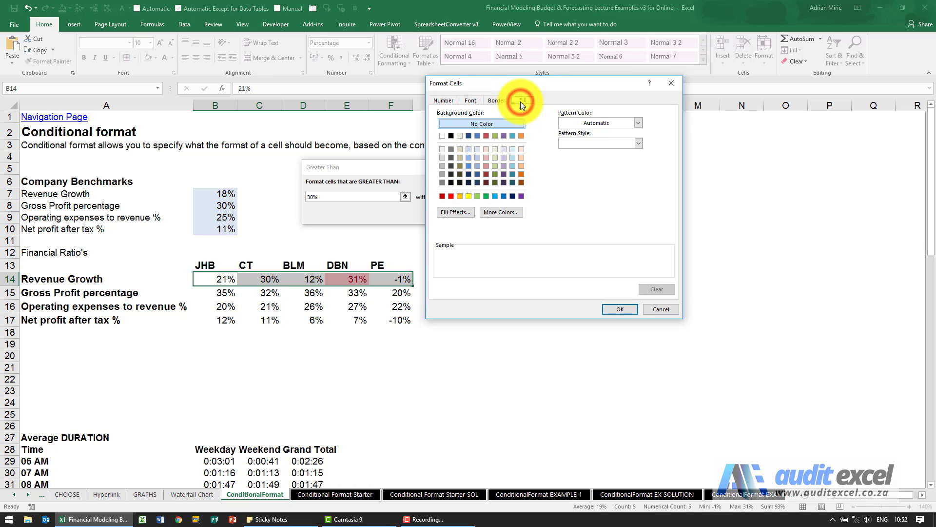
click(476, 197)
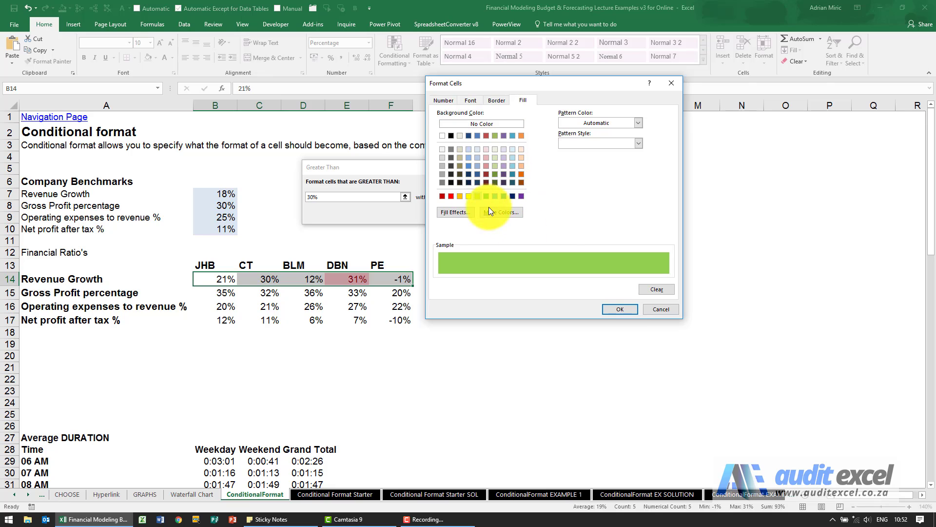
click(613, 309)
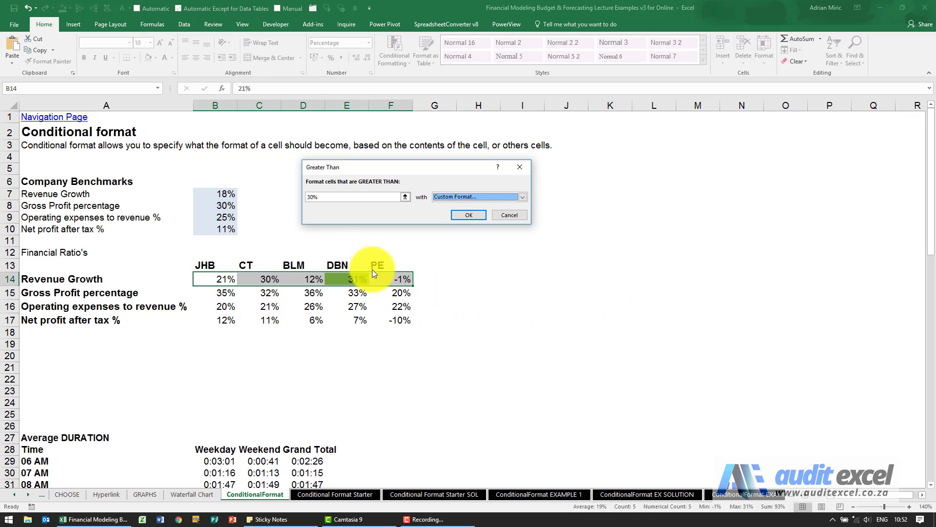
click(460, 213)
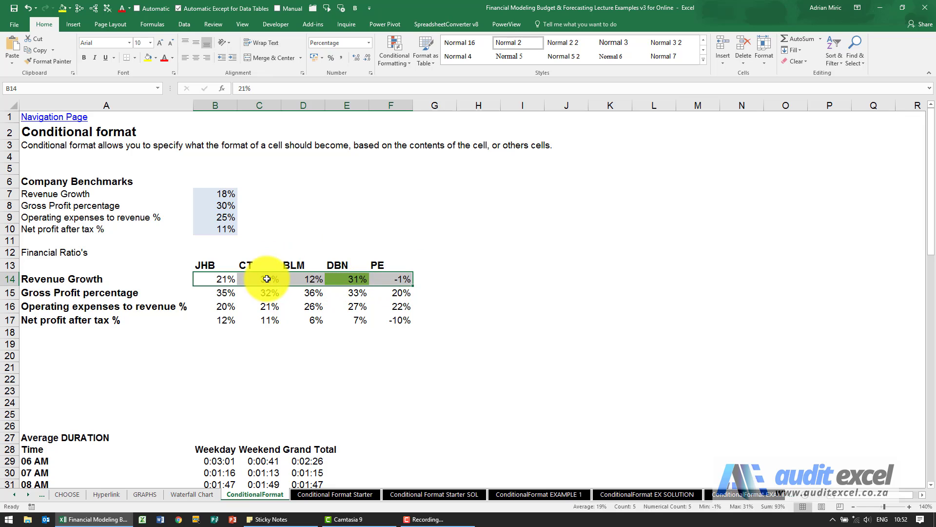
Step: Start a Between highlight rule for Revenue Growth from 10% to 30%
click(392, 59)
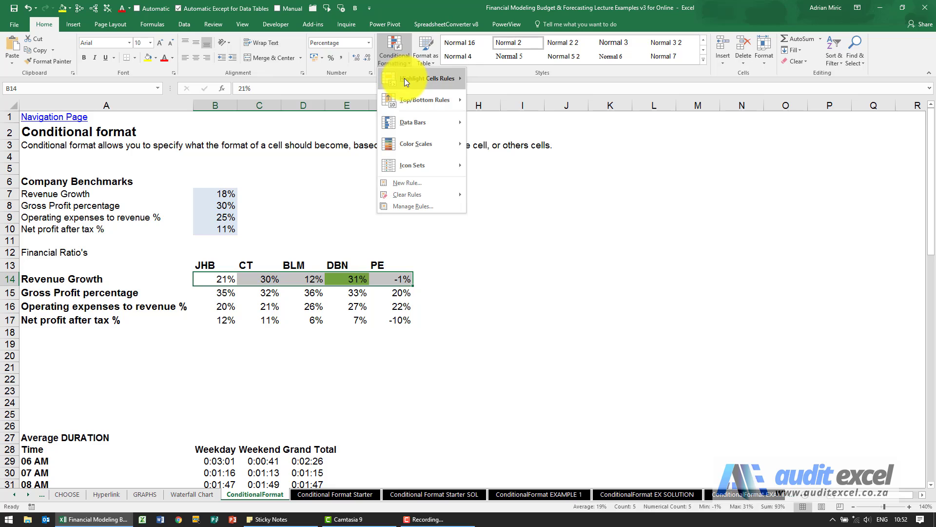
mouse_move(405, 78)
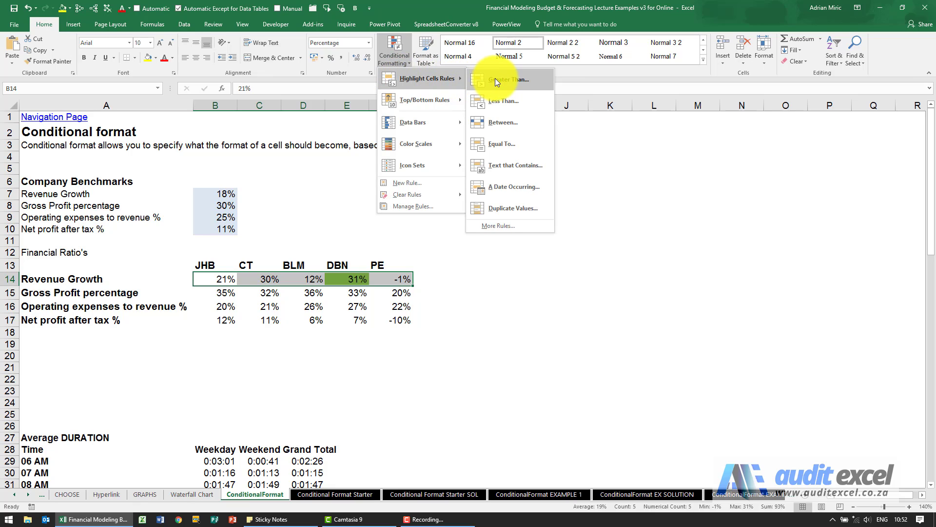
click(510, 122)
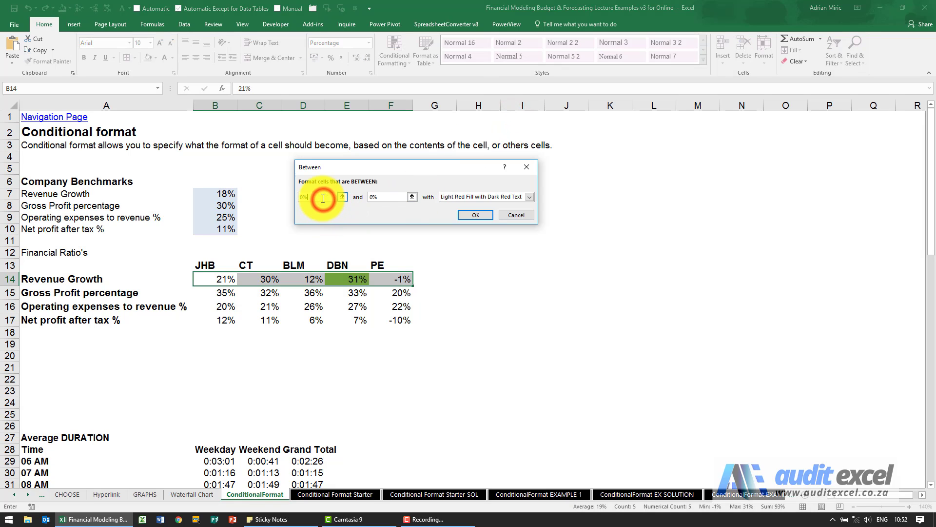
text(10)
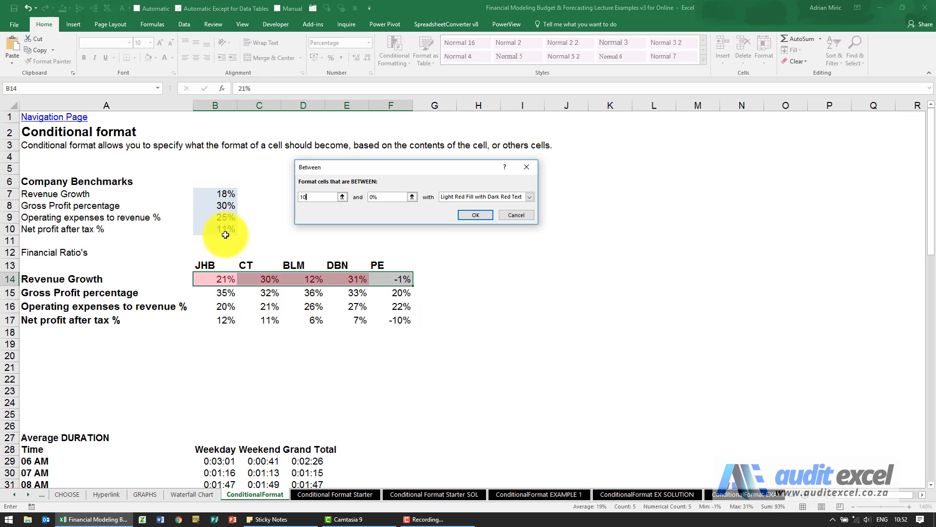
text(%)
key(Tab)
text(30%)
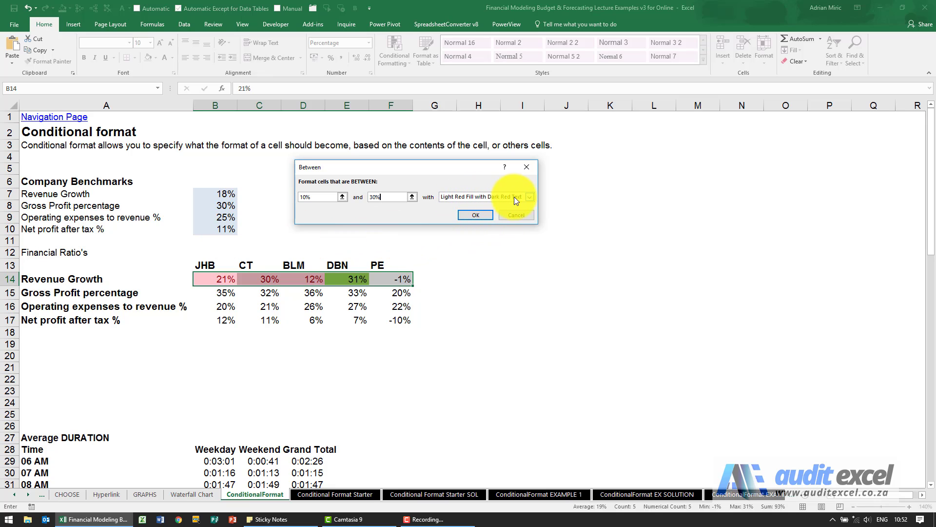
Step: Give the between 10%–30% rule a custom yellow fill and apply it
click(531, 197)
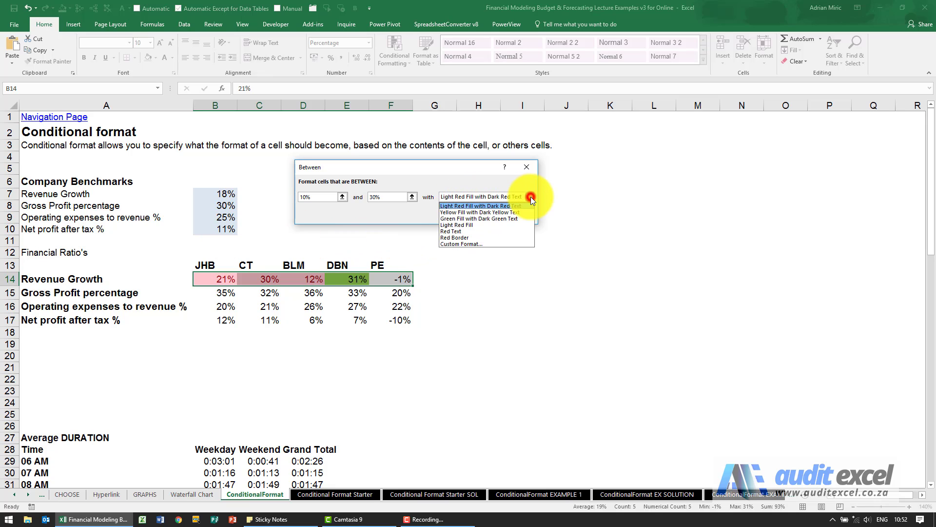
click(509, 212)
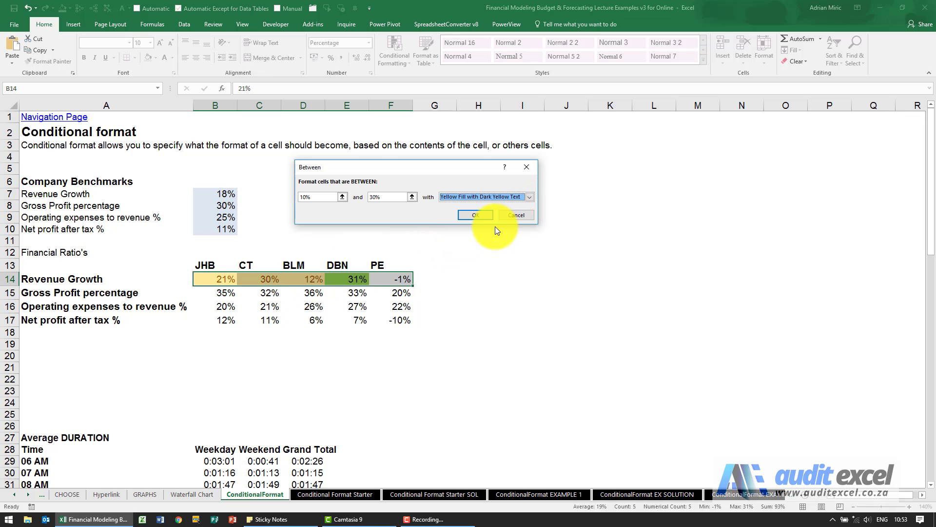
click(530, 197)
click(493, 244)
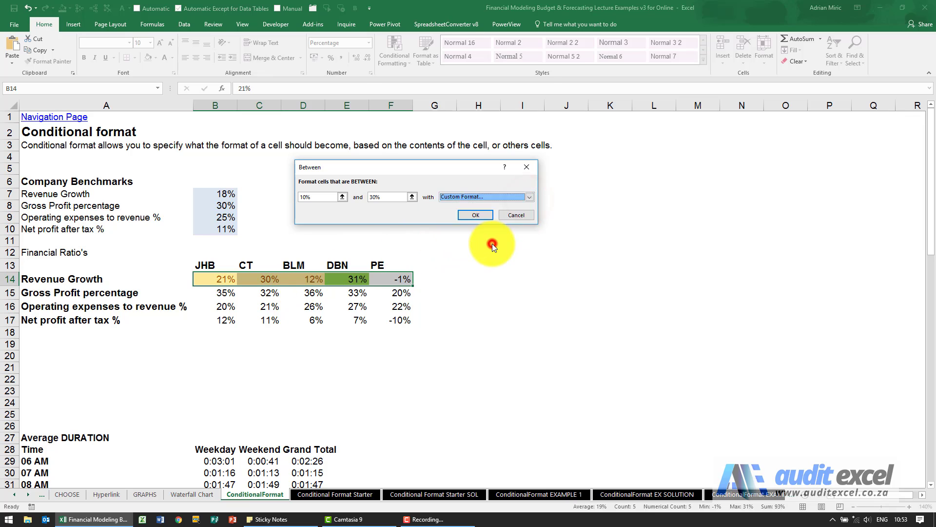
click(332, 174)
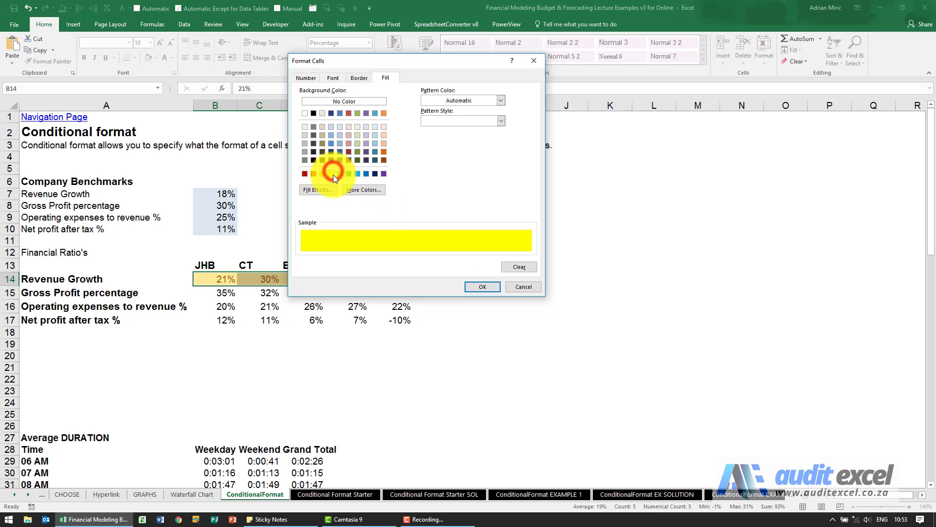
click(481, 288)
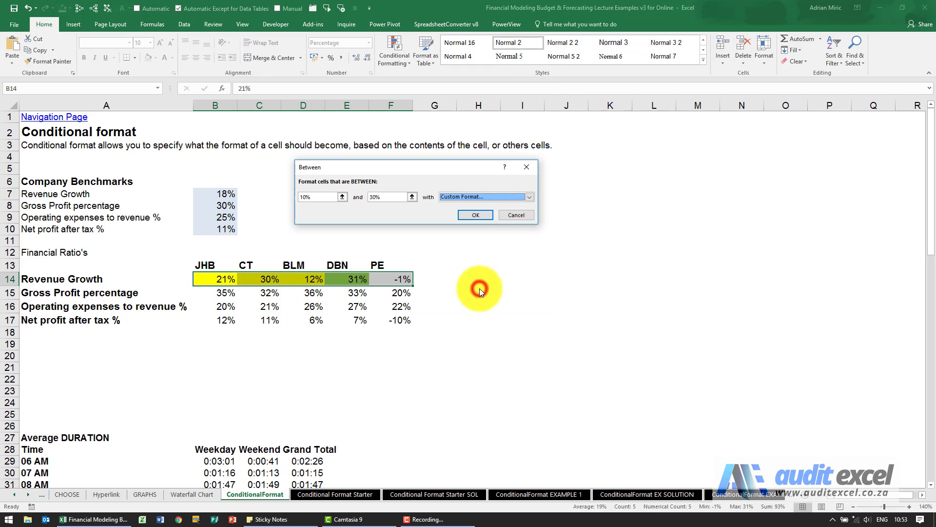
click(478, 216)
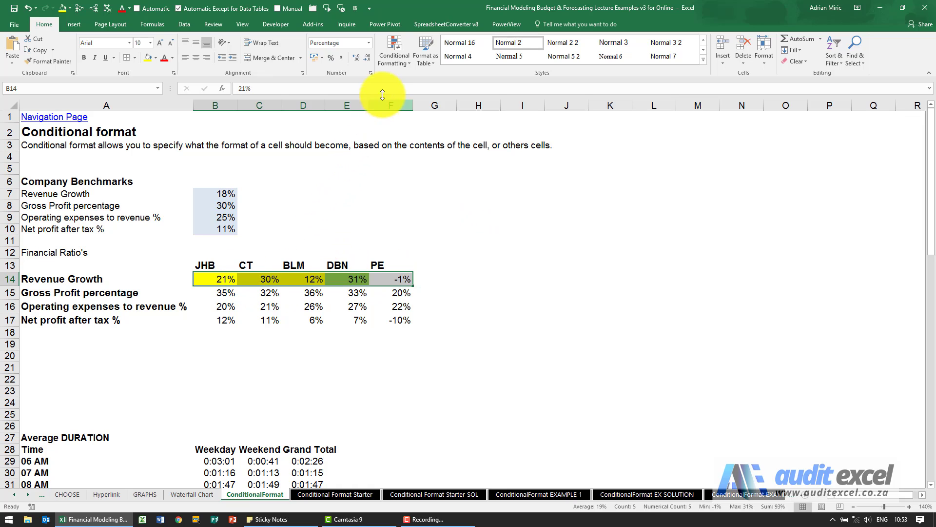
click(392, 60)
Step: Add a Less Than 10% rule to row 14 with a custom red fill
mouse_move(399, 77)
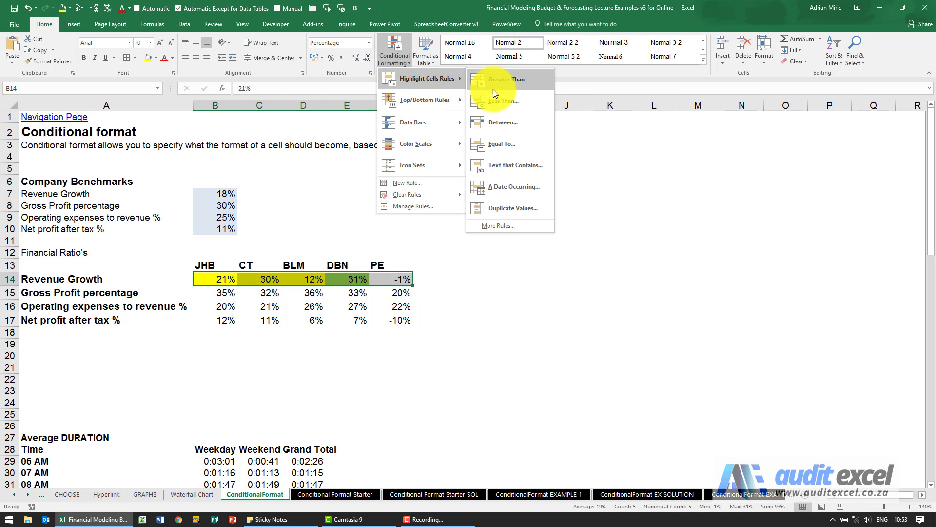
click(522, 104)
click(324, 198)
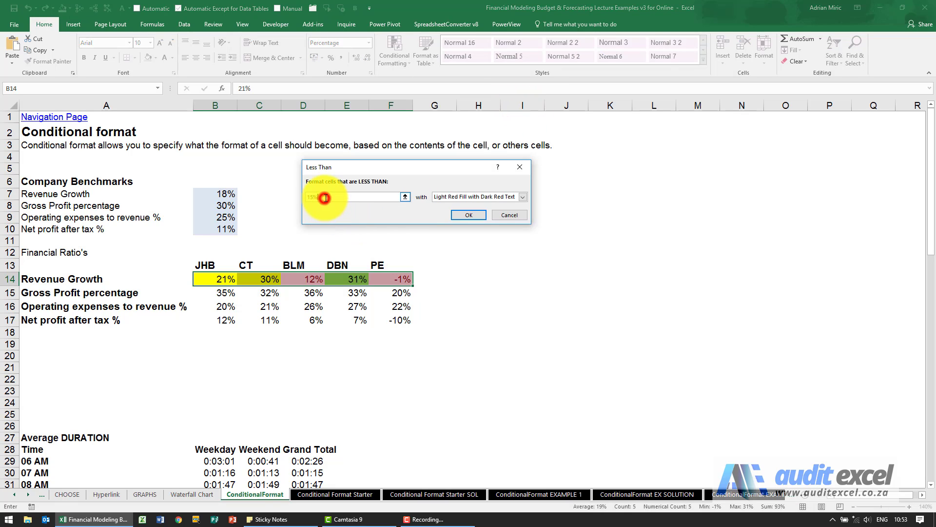
text(10)
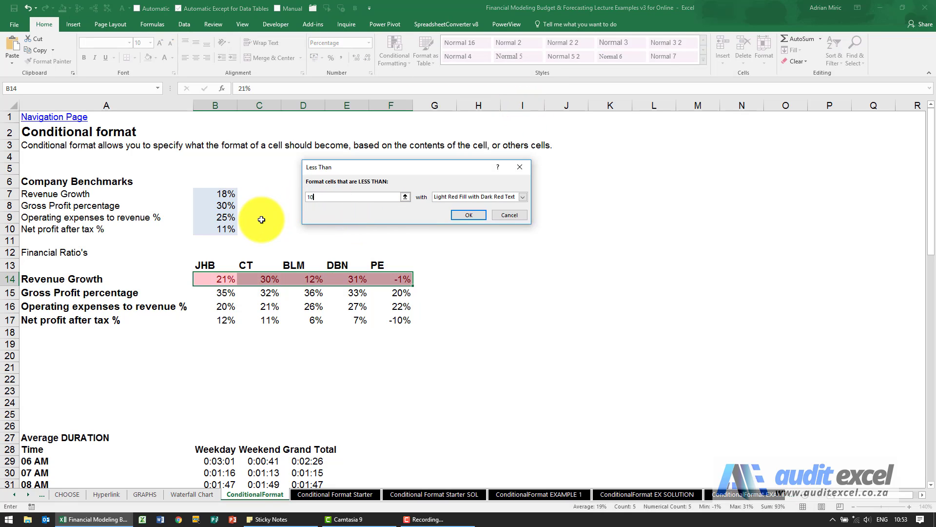
text(%)
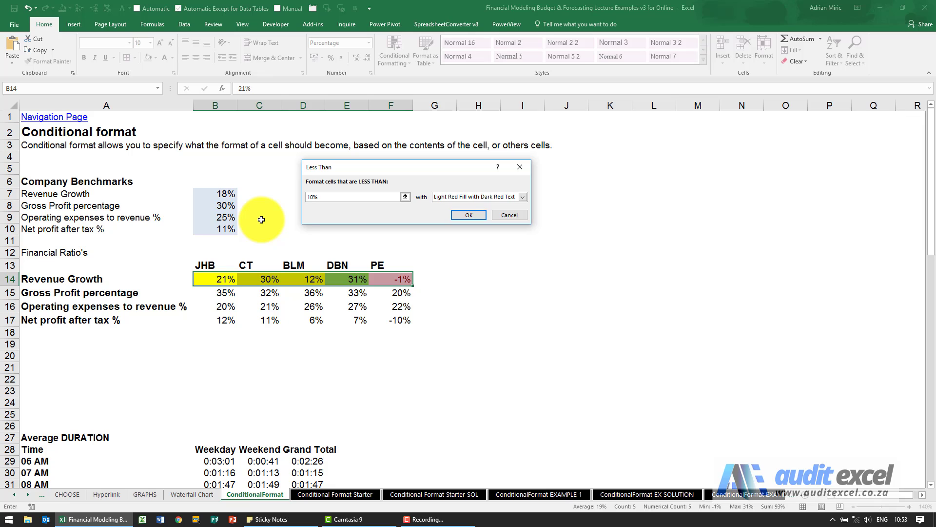
click(523, 197)
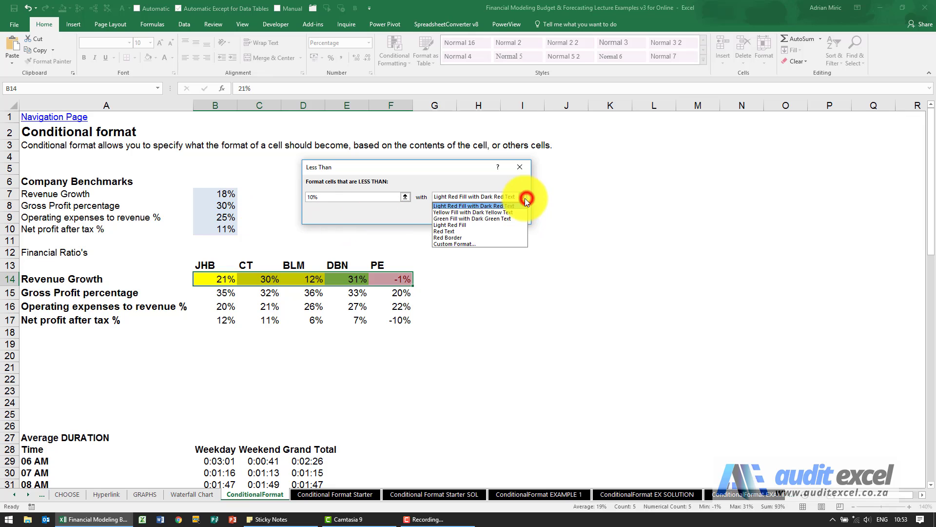
click(490, 241)
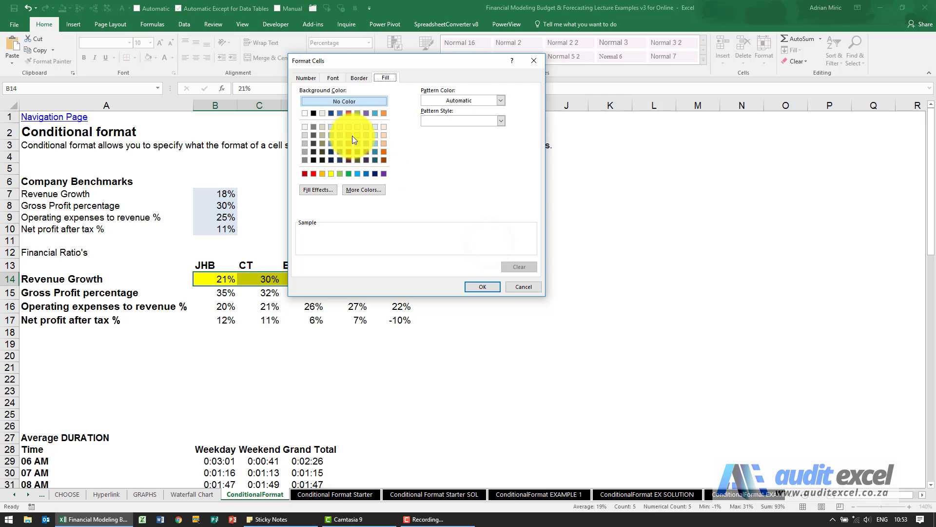
click(313, 175)
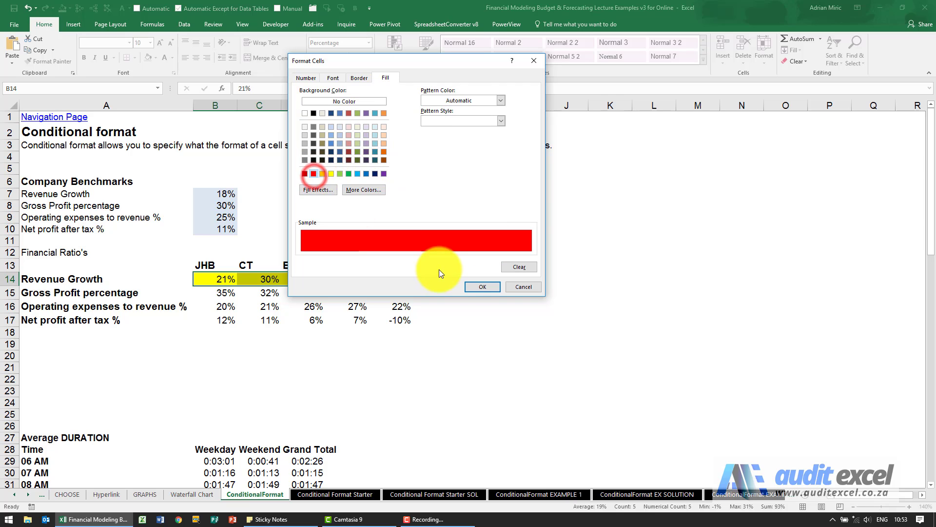
click(467, 284)
click(462, 217)
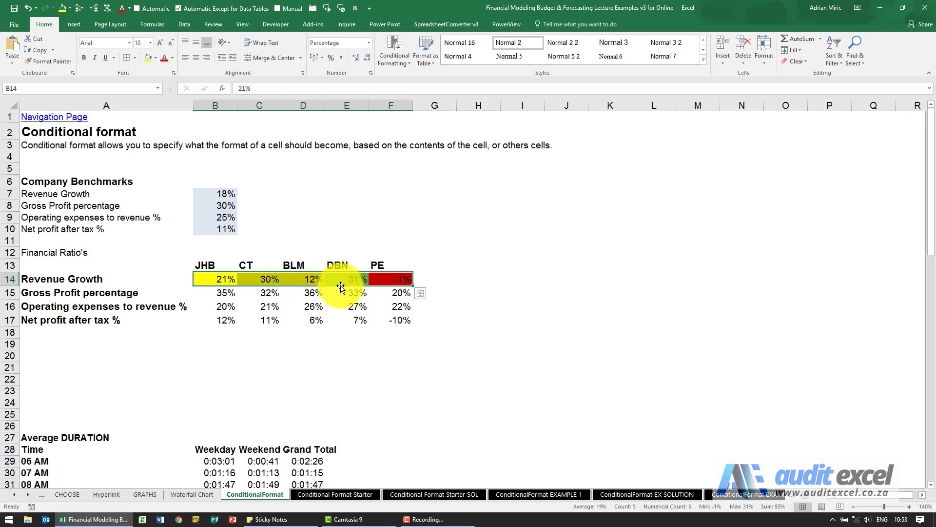
Step: Change JHB's Revenue Growth in B14 to 2.1%, then select B14 through D14
click(228, 278)
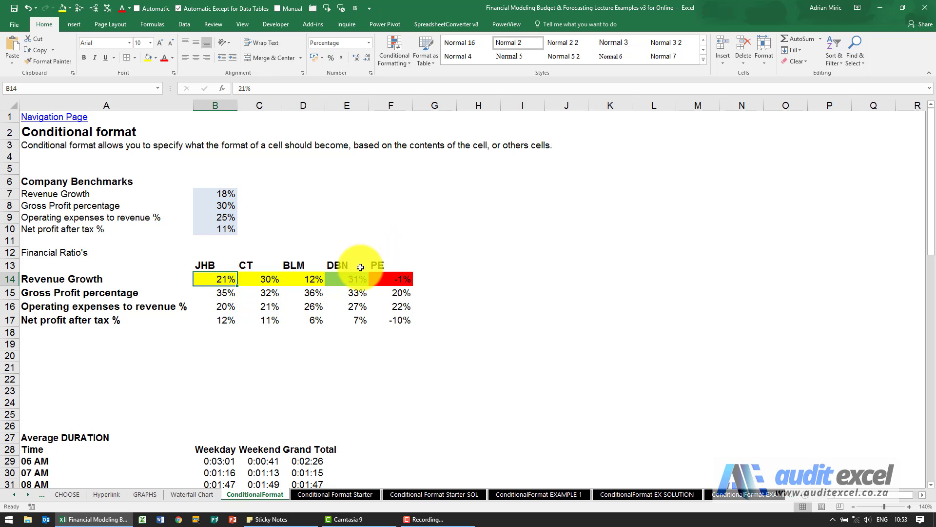
text(2.1)
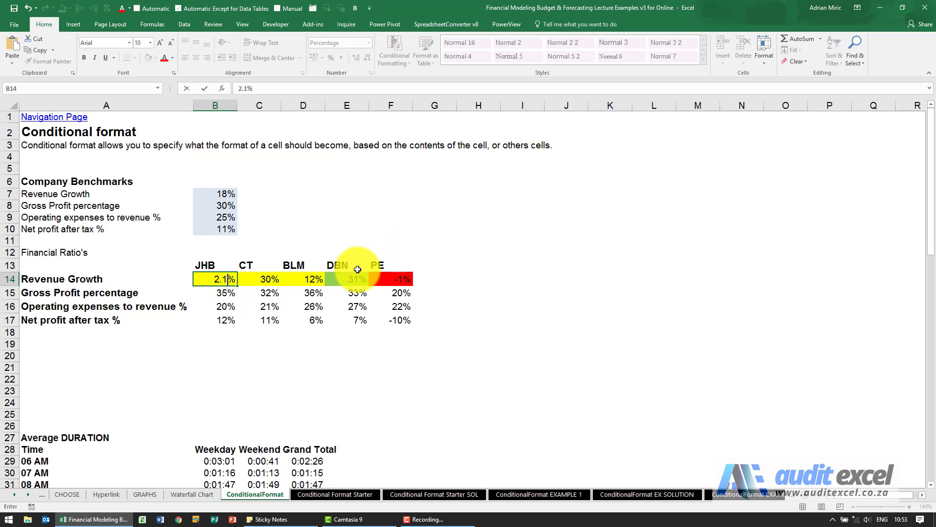
key(Return)
click(231, 277)
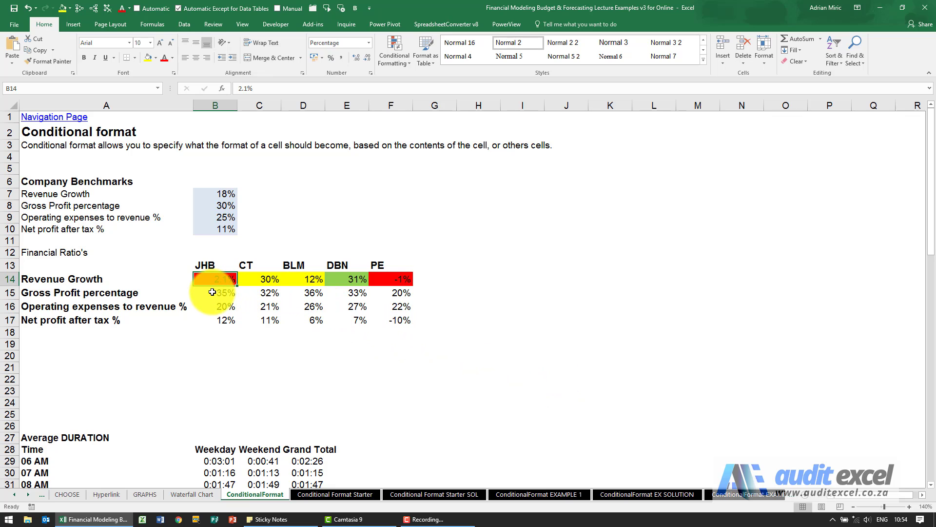
drag(219, 277, 387, 279)
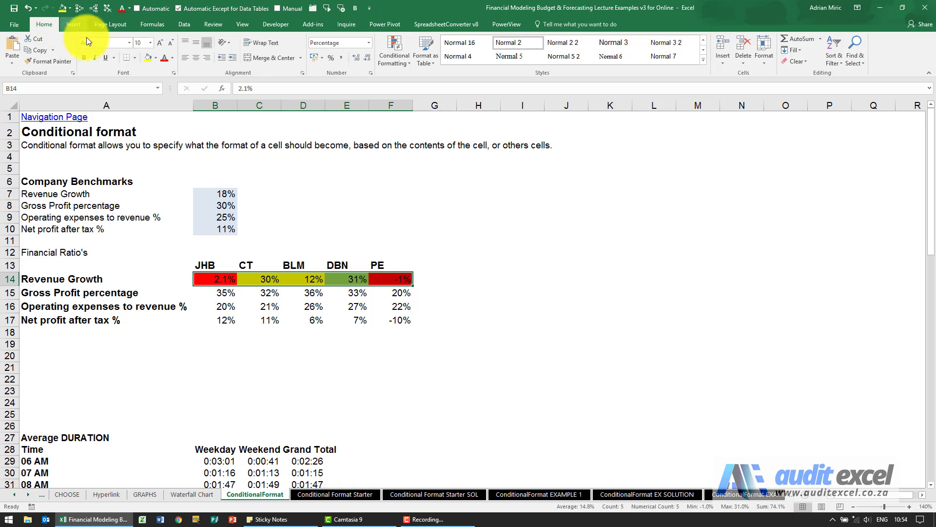
Step: Open the Conditional Formatting Rules Manager for the current selection and select the Cell Value < 0.1 rule
click(390, 60)
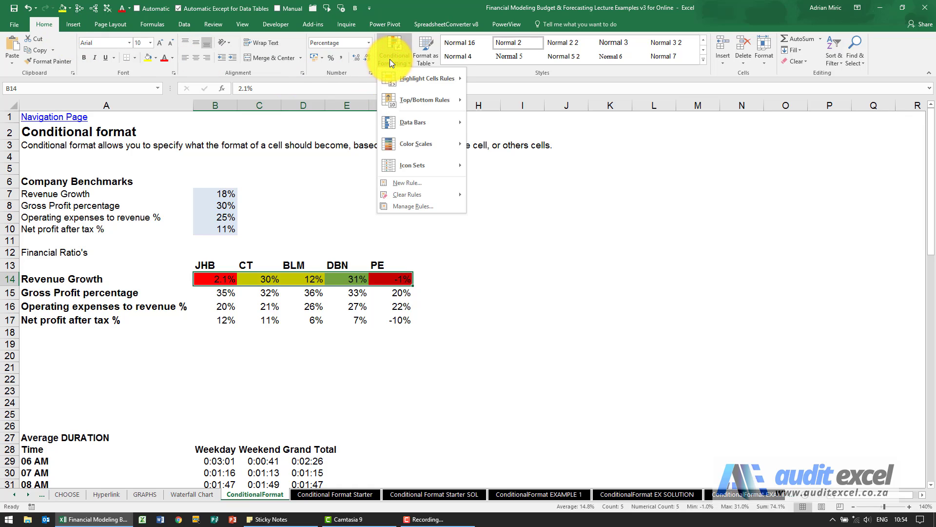
click(441, 207)
drag(408, 125, 575, 132)
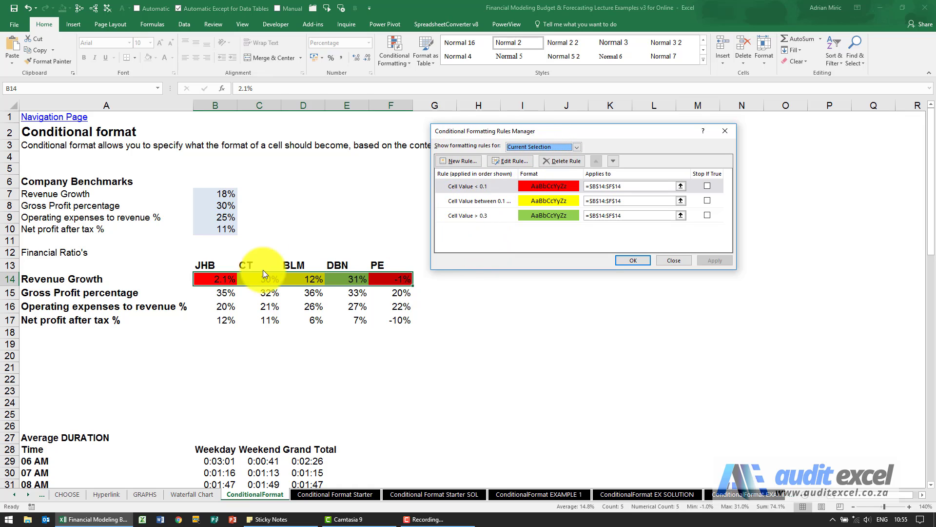
click(576, 148)
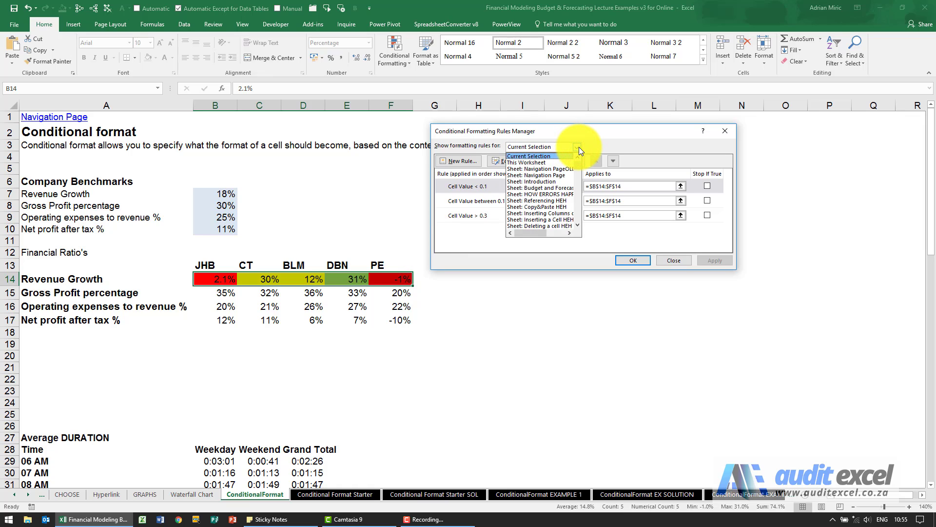
click(579, 148)
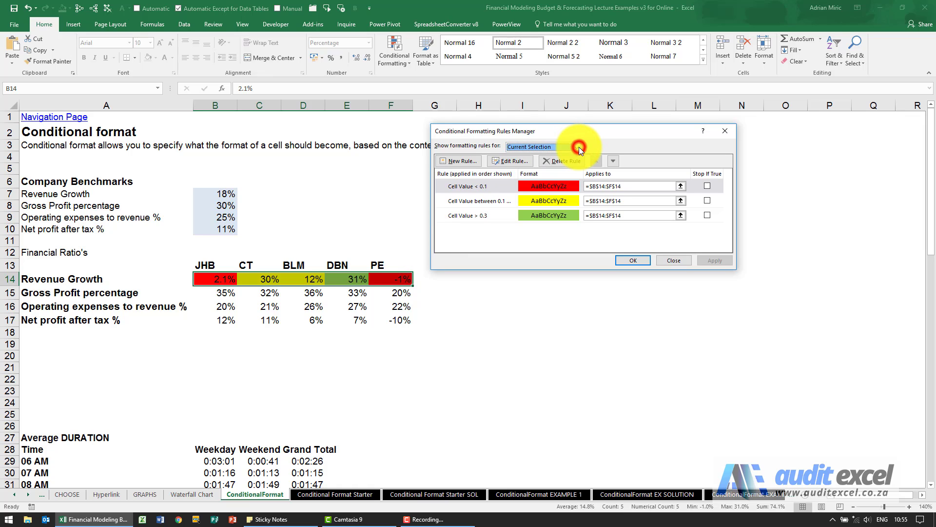
click(483, 187)
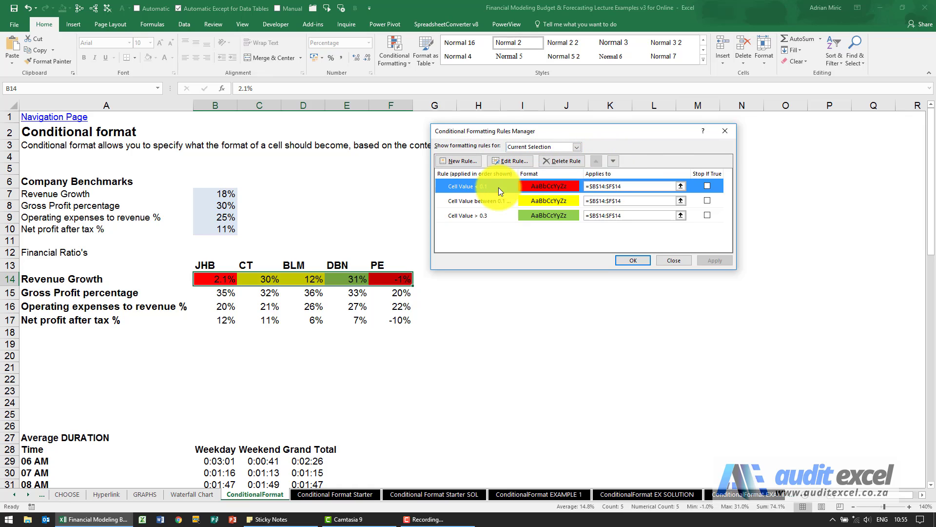
click(483, 187)
Step: Inspect the < 0.1 rule's operator and condition type, cancel unchanged, and close the Rules Manager
click(513, 164)
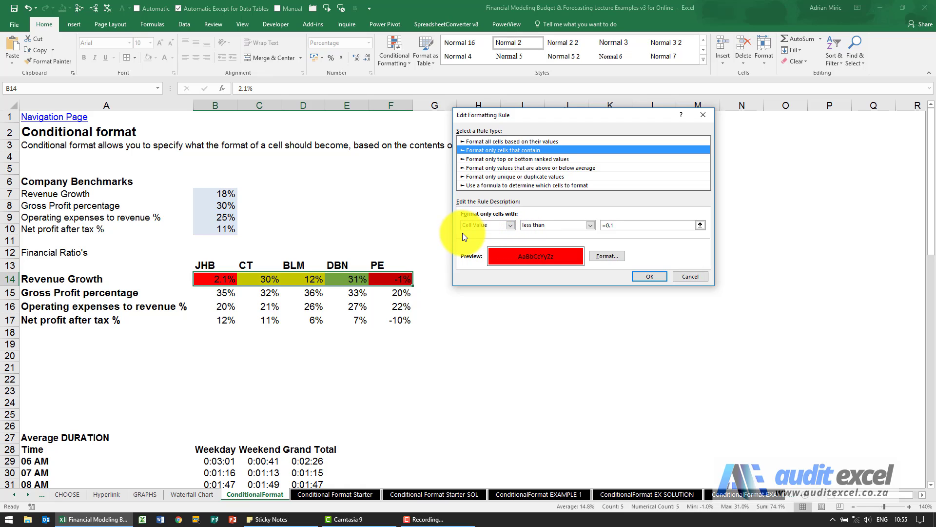
click(591, 225)
click(589, 225)
click(511, 226)
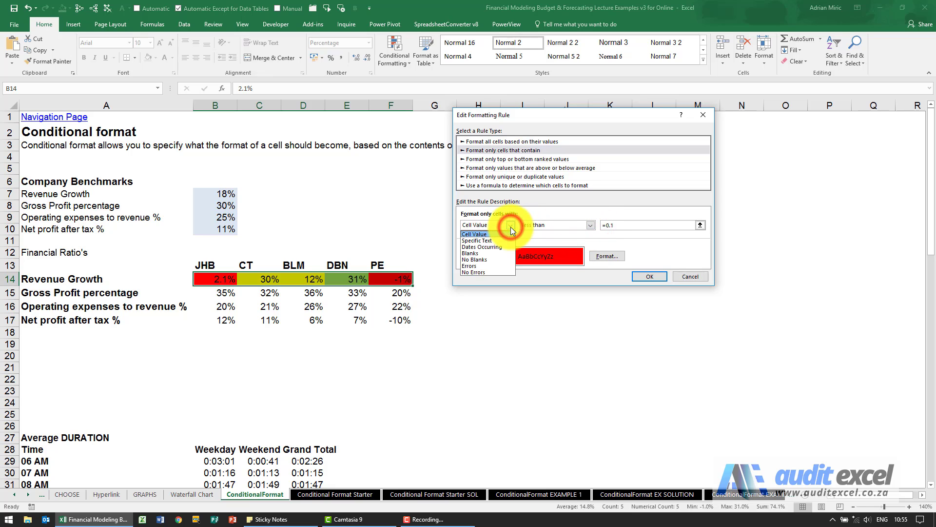
click(507, 227)
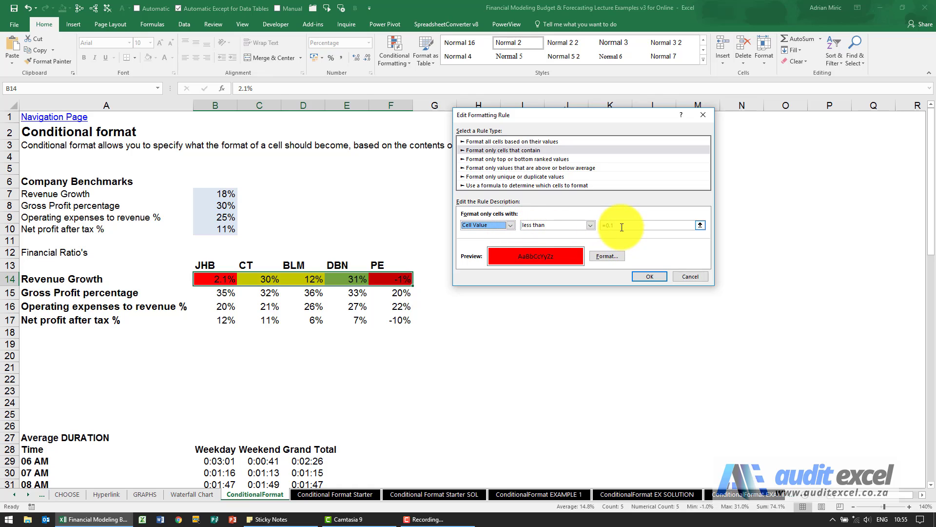
click(689, 274)
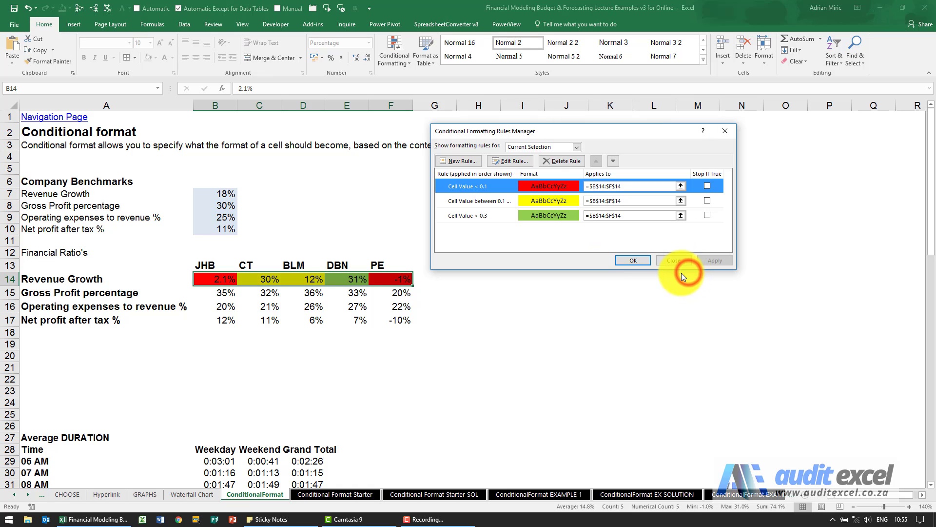